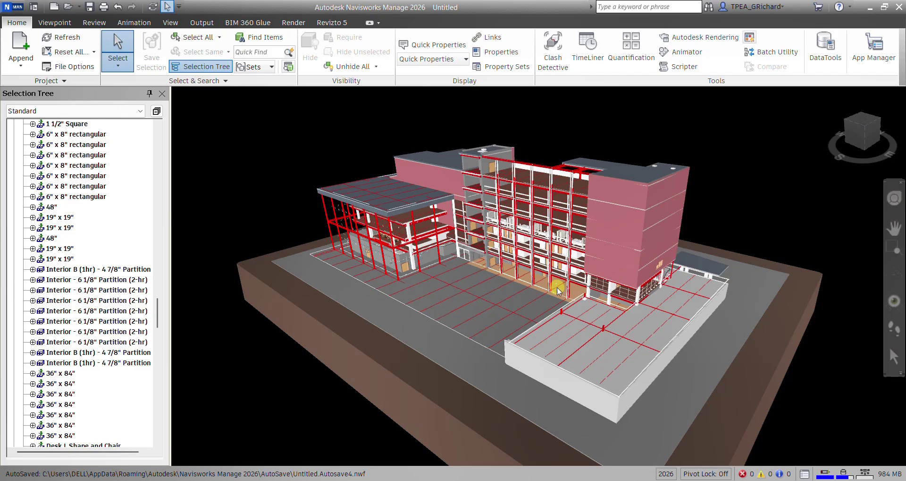
# Step: Dock the empty Saved Viewpoints window beside the building model from View > Windows
pyautogui.click(171, 22)
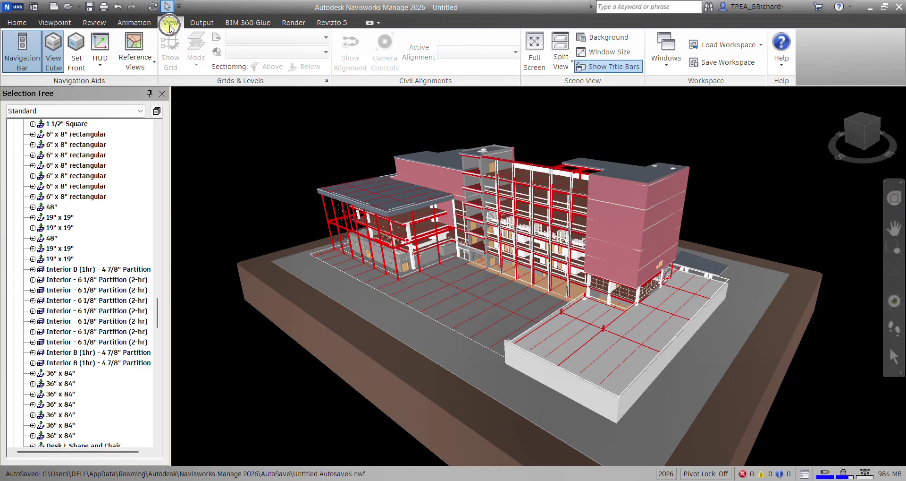
pyautogui.click(666, 68)
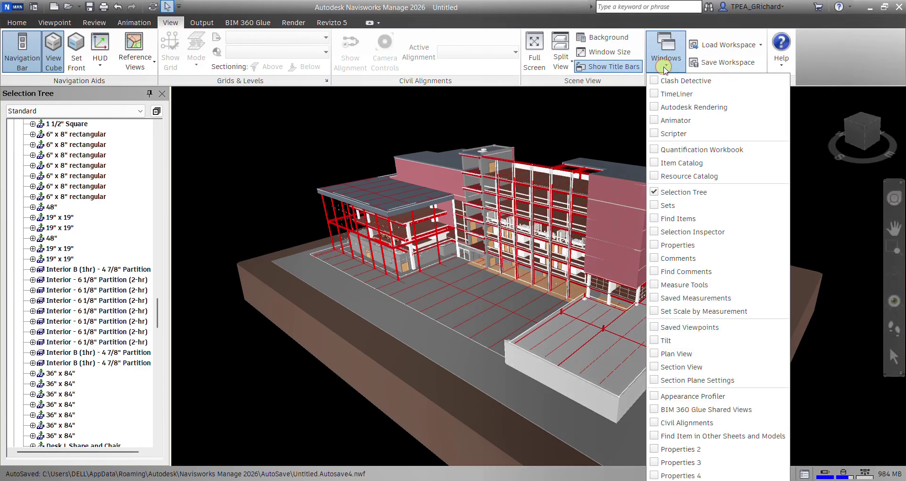
pyautogui.click(656, 326)
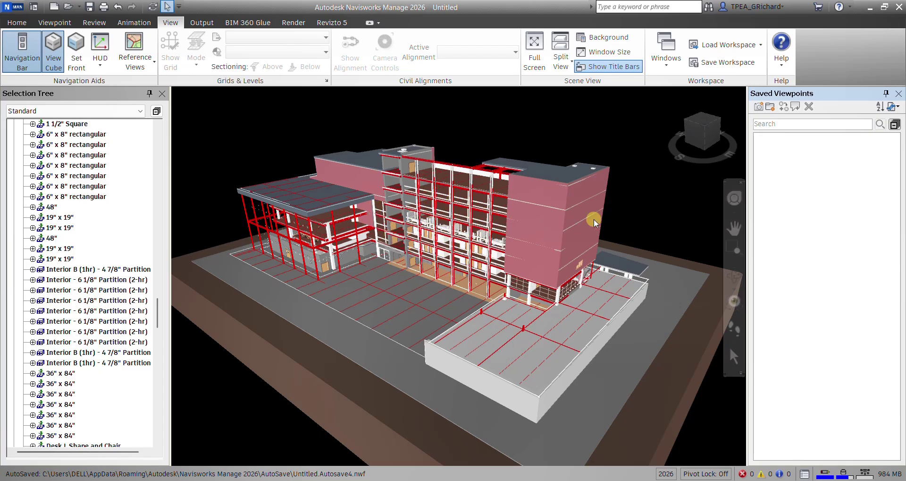
# Step: Save the current angle as View, then orbit and save a second angle as View (1)
pyautogui.rightClick(820, 189)
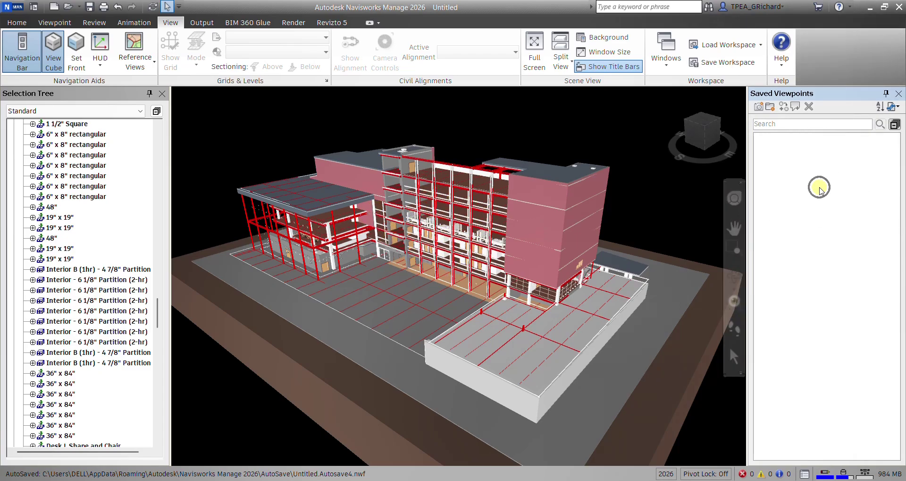
pyautogui.click(820, 190)
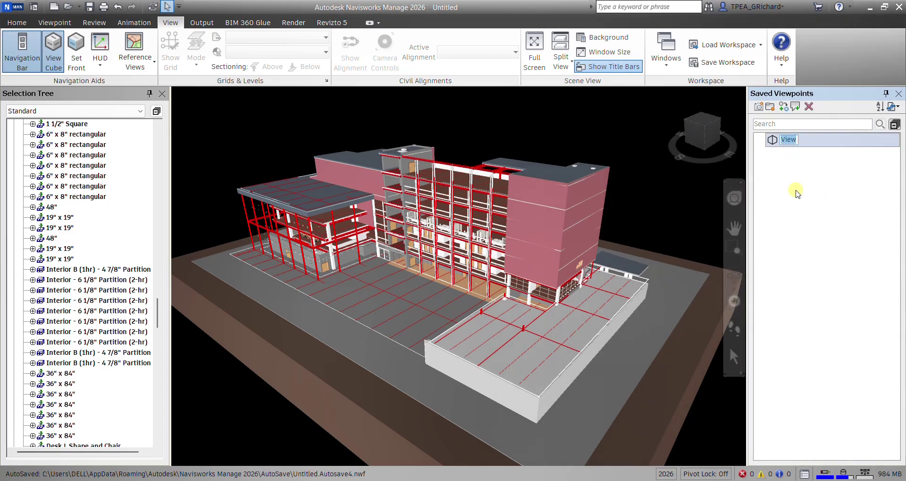
pyautogui.keyDown('shift'); pyautogui.moveTo(455, 231); pyautogui.dragTo(385, 228, button='middle'); pyautogui.keyUp('shift')
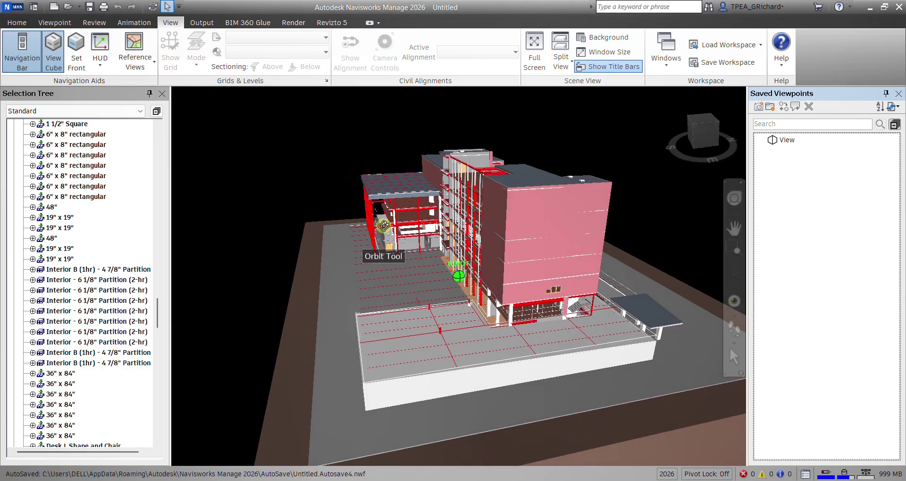
pyautogui.rightClick(791, 168)
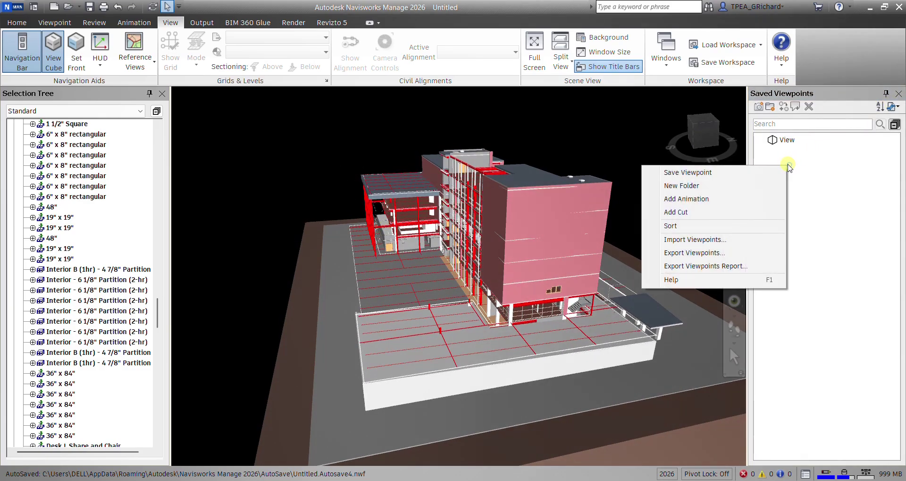
pyautogui.click(774, 173)
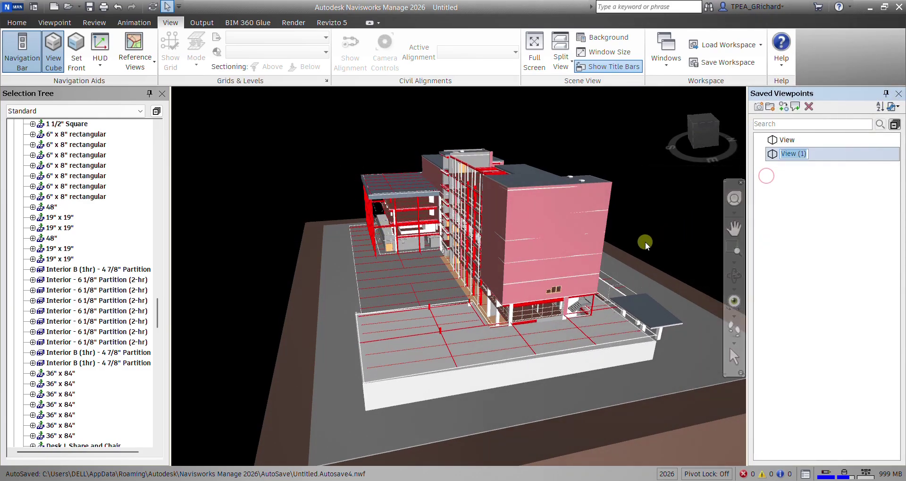
# Step: Orbit to the window facade and to a low close view, saving them as View (2) and View (3)
pyautogui.keyDown('shift'); pyautogui.moveTo(569, 243); pyautogui.dragTo(420, 238, button='middle'); pyautogui.keyUp('shift')
pyautogui.keyDown('shift'); pyautogui.moveTo(571, 239); pyautogui.dragTo(726, 219, button='middle'); pyautogui.keyUp('shift')
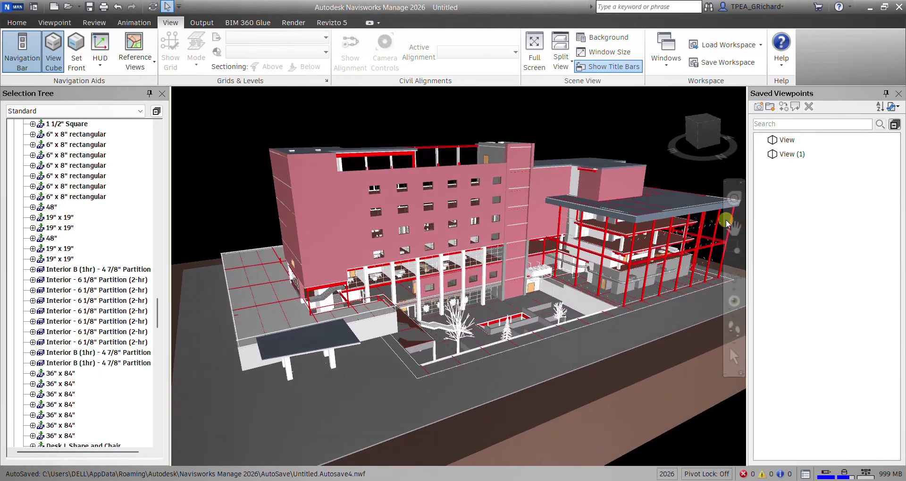
pyautogui.rightClick(781, 188)
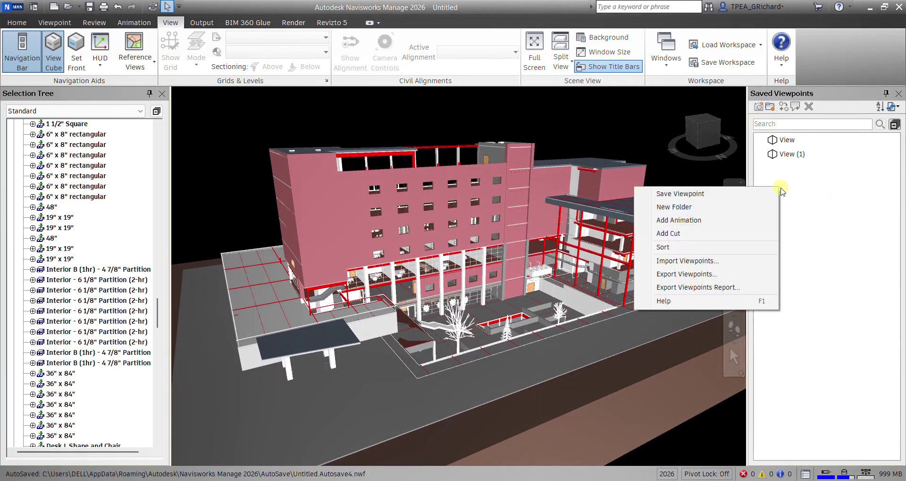
pyautogui.click(746, 195)
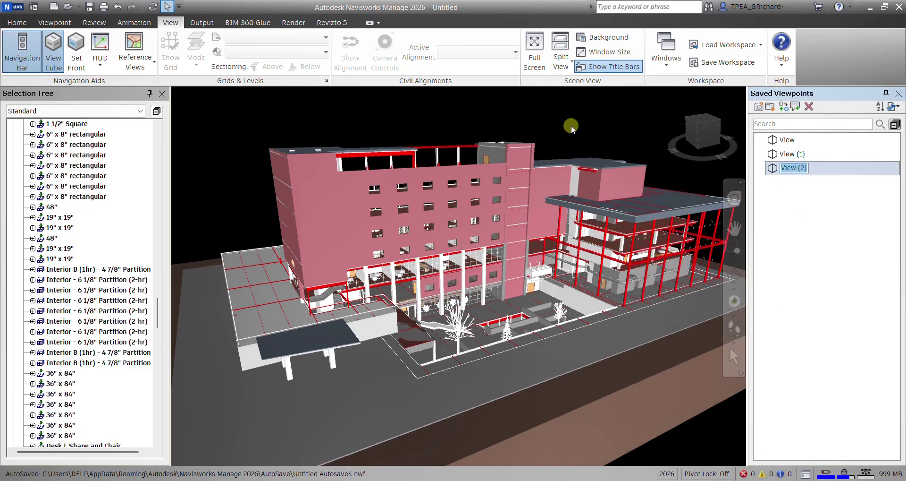
pyautogui.click(557, 141)
pyautogui.keyDown('shift'); pyautogui.moveTo(603, 212); pyautogui.dragTo(447, 208, button='middle'); pyautogui.keyUp('shift')
pyautogui.rightClick(797, 214)
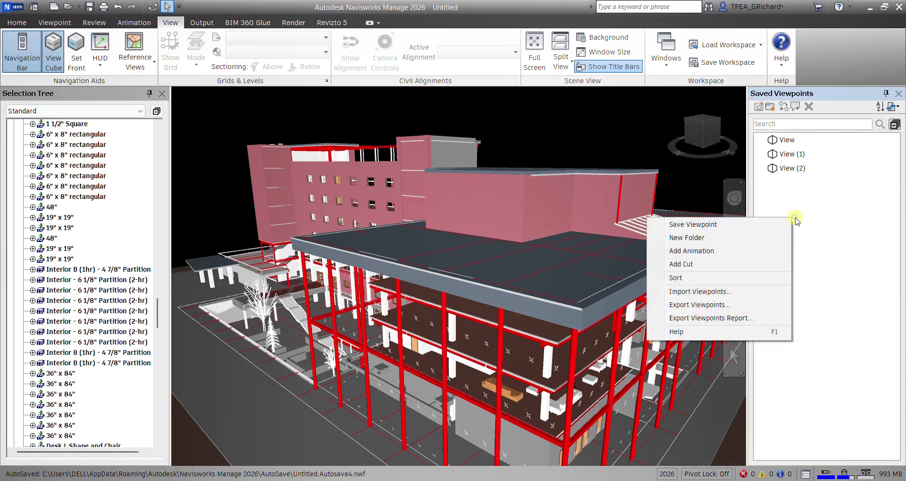
pyautogui.click(793, 216)
pyautogui.click(759, 226)
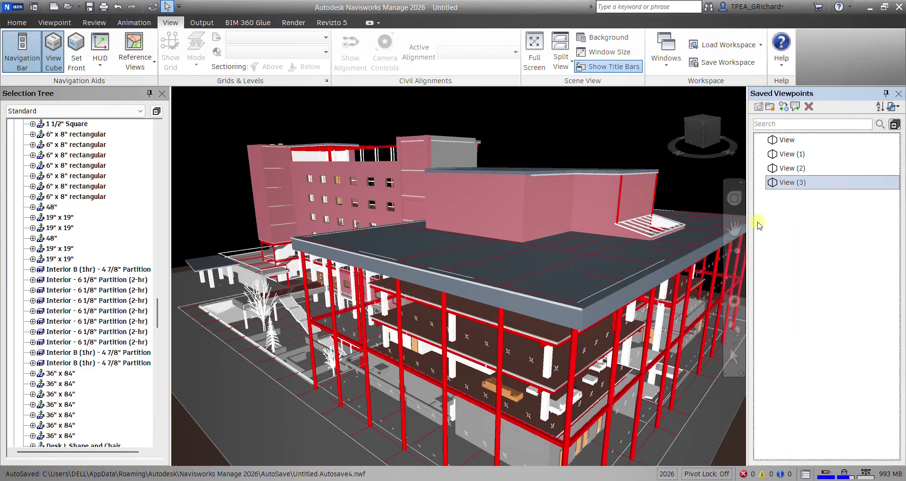
# Step: Orbit to another side of the building and save it as View (4)
pyautogui.keyDown('shift'); pyautogui.moveTo(493, 214); pyautogui.dragTo(477, 227, button='middle'); pyautogui.keyUp('shift')
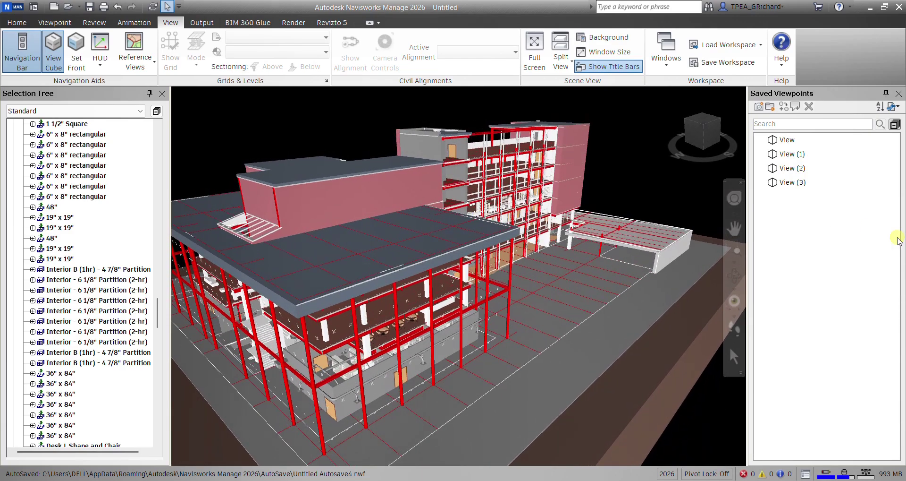
pyautogui.rightClick(780, 211)
pyautogui.click(755, 215)
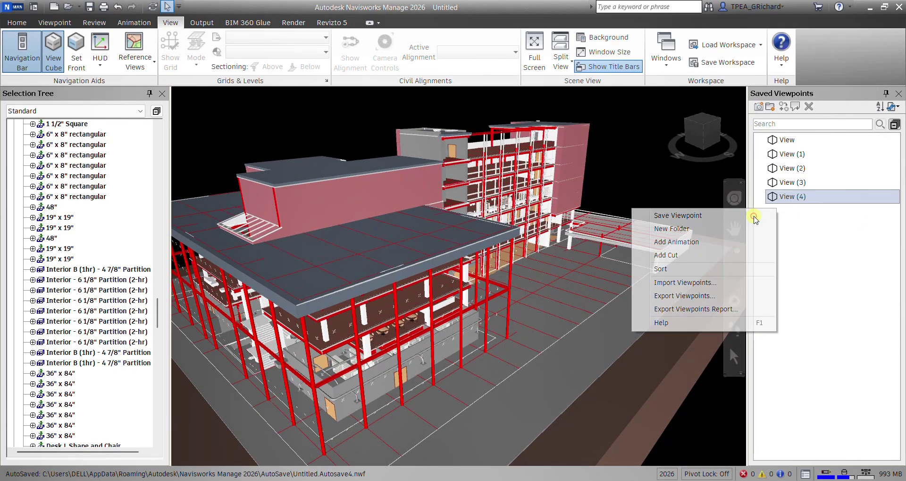
pyautogui.click(827, 251)
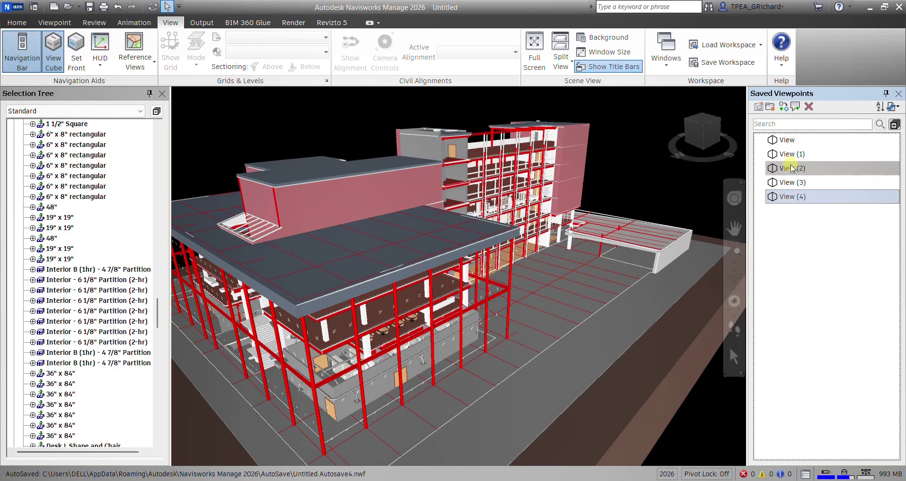
pyautogui.rightClick(788, 145)
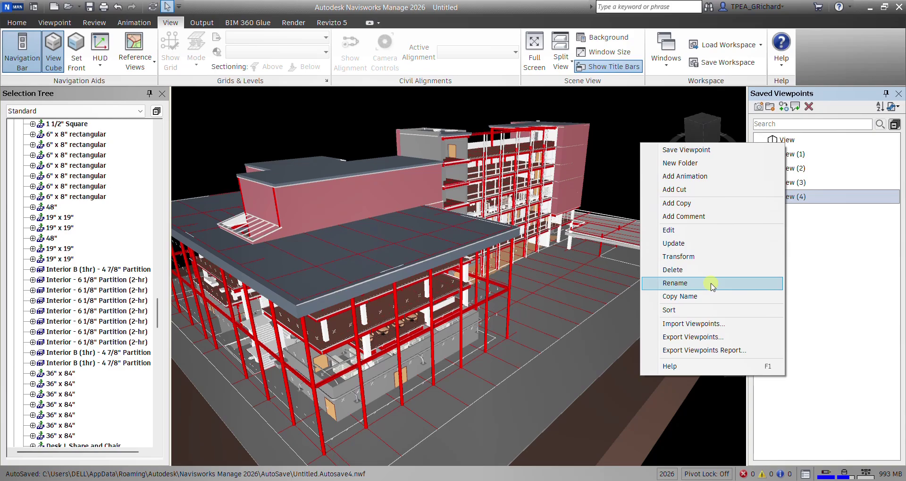
pyautogui.click(850, 282)
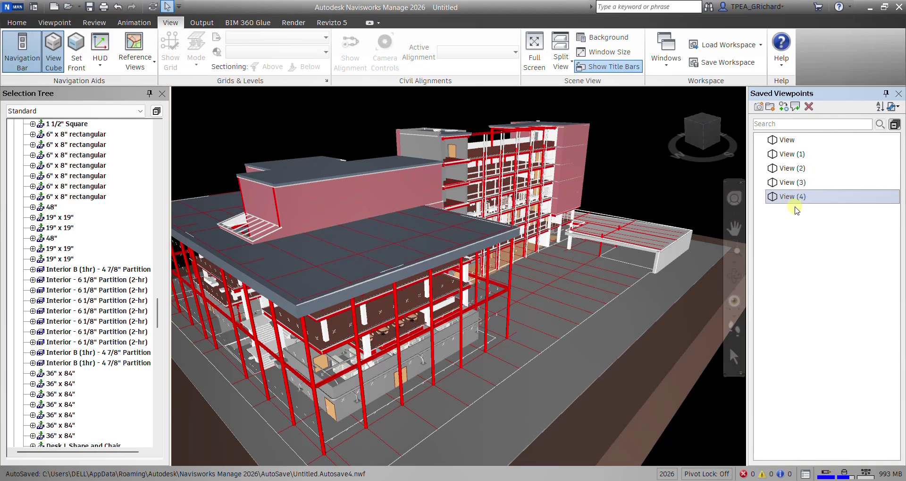
# Step: Add an empty viewpoint animation to the list, keeping the default name Animation
pyautogui.rightClick(822, 255)
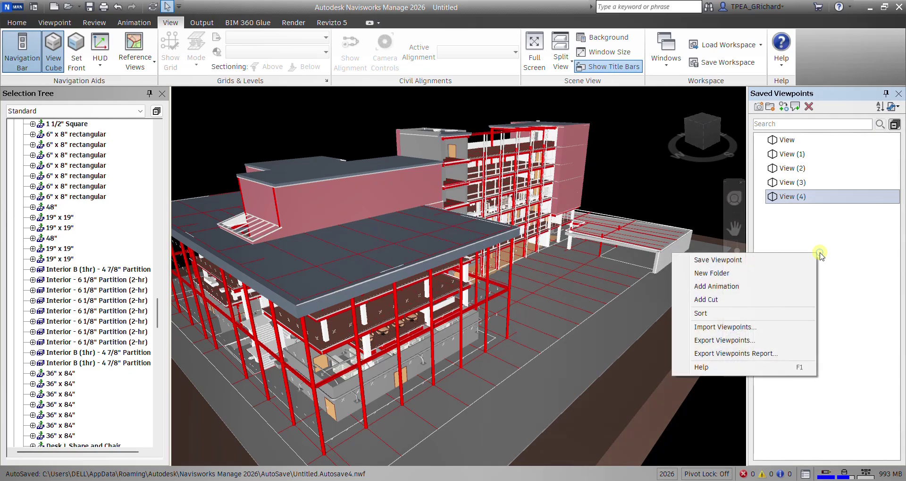
pyautogui.click(727, 286)
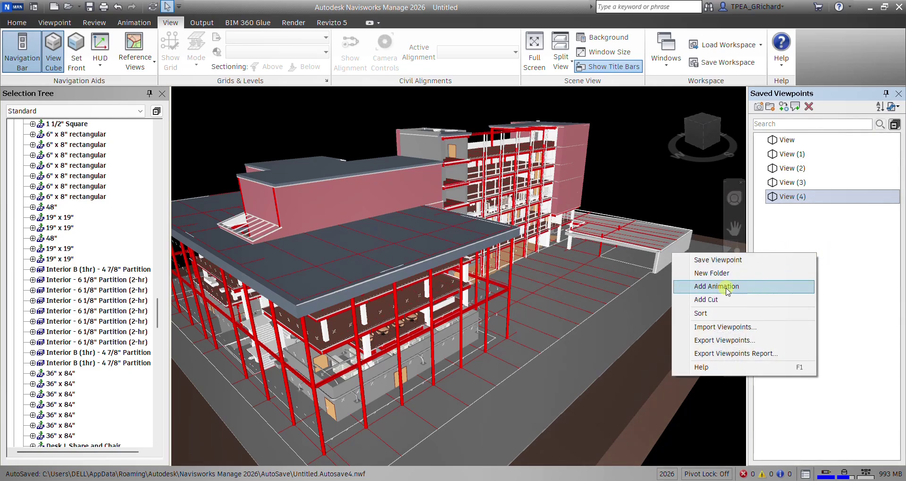
pyautogui.click(805, 213)
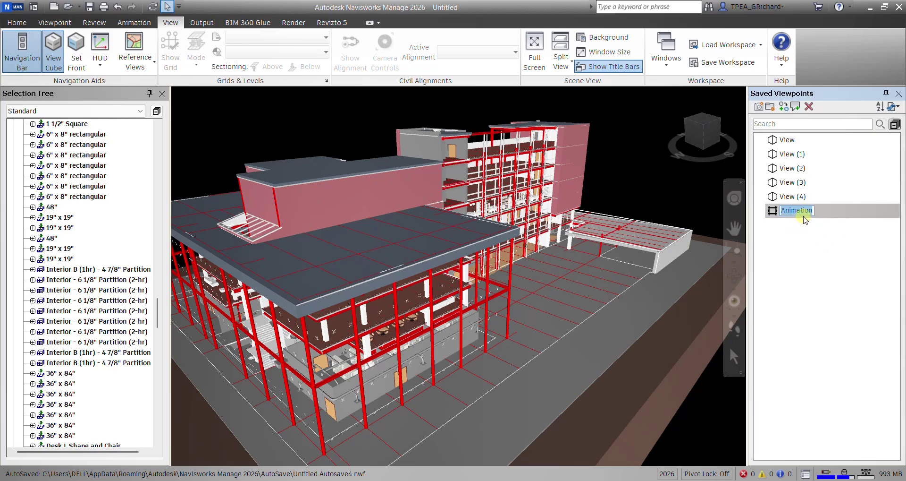
pyautogui.click(784, 245)
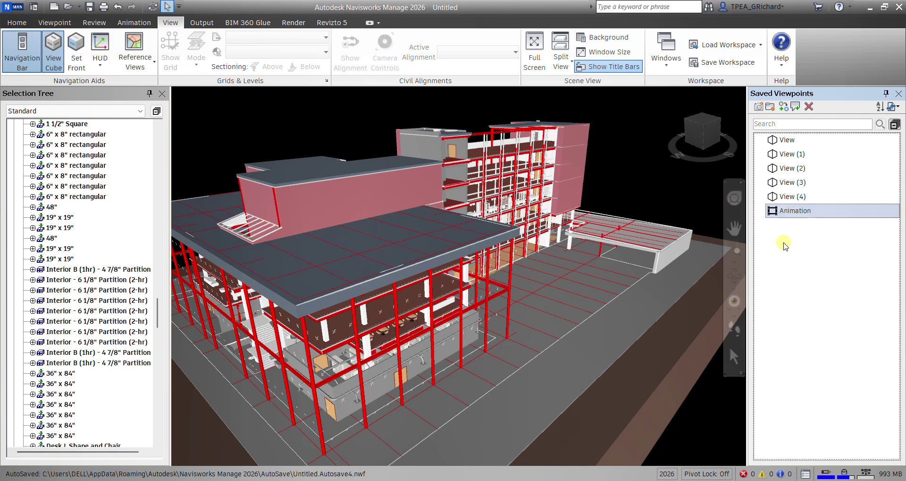
pyautogui.click(821, 256)
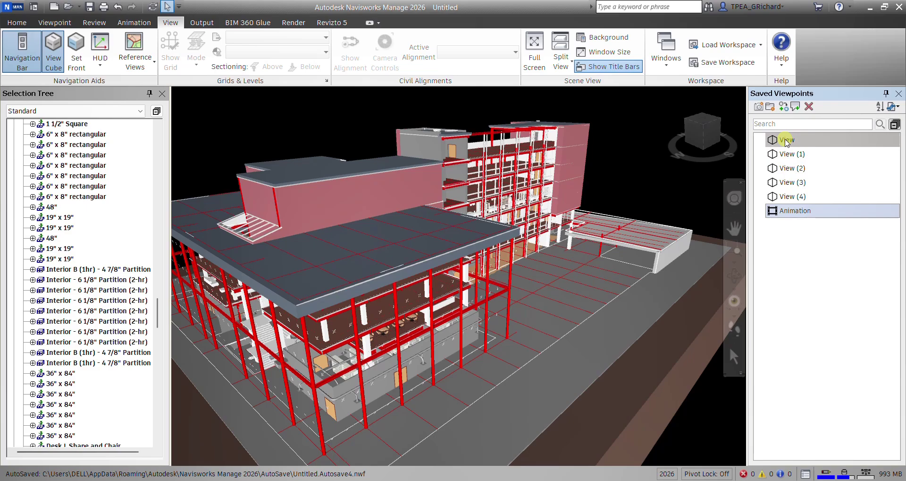
# Step: Drag View, then the range View (1)–View (4), into Animation as its five frames
pyautogui.moveTo(786, 141); pyautogui.dragTo(804, 213)
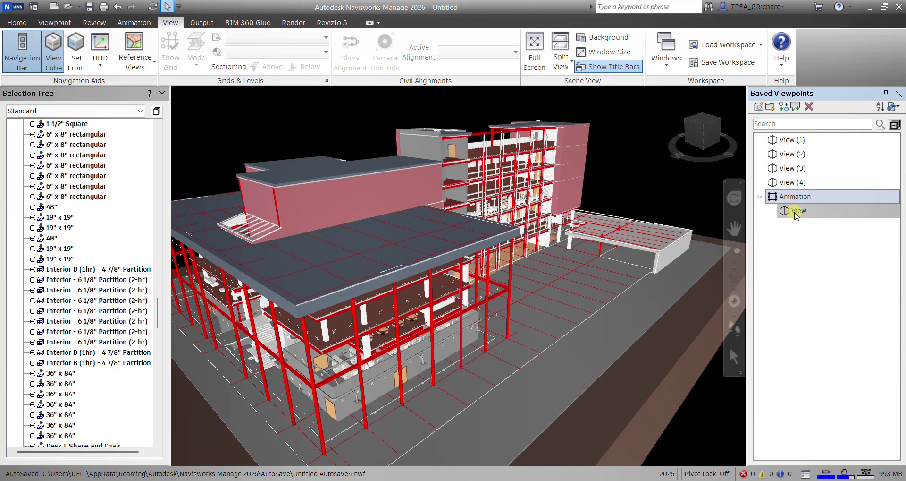
pyautogui.click(788, 140)
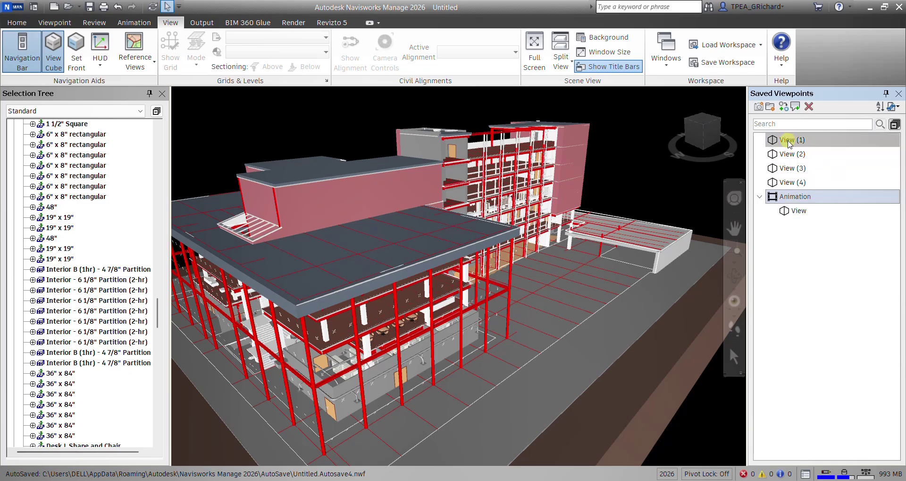
pyautogui.keyDown('shift'); pyautogui.click(796, 183); pyautogui.keyUp('shift')
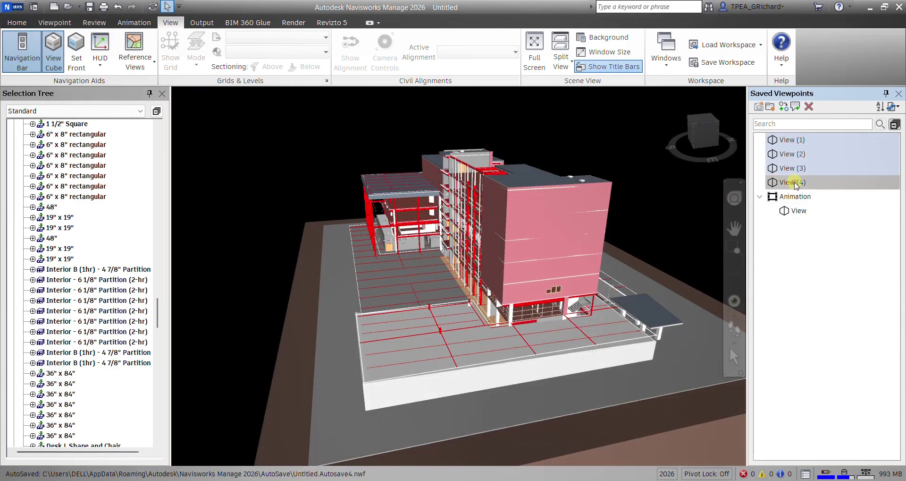
pyautogui.click(792, 141)
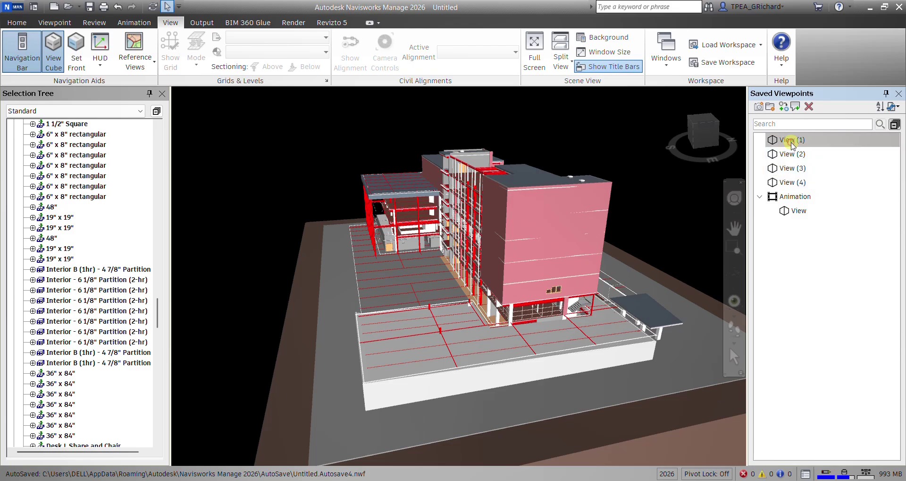
pyautogui.keyDown('shift'); pyautogui.click(793, 184); pyautogui.keyUp('shift')
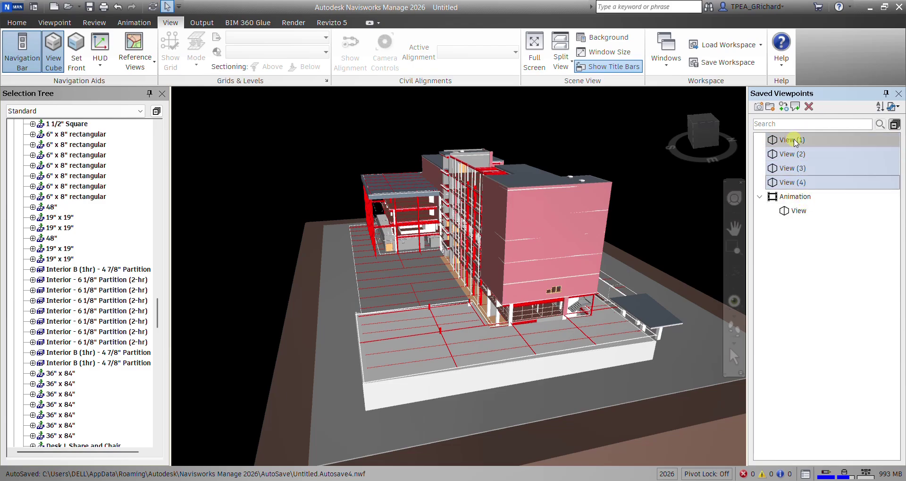
pyautogui.moveTo(793, 139); pyautogui.dragTo(796, 198)
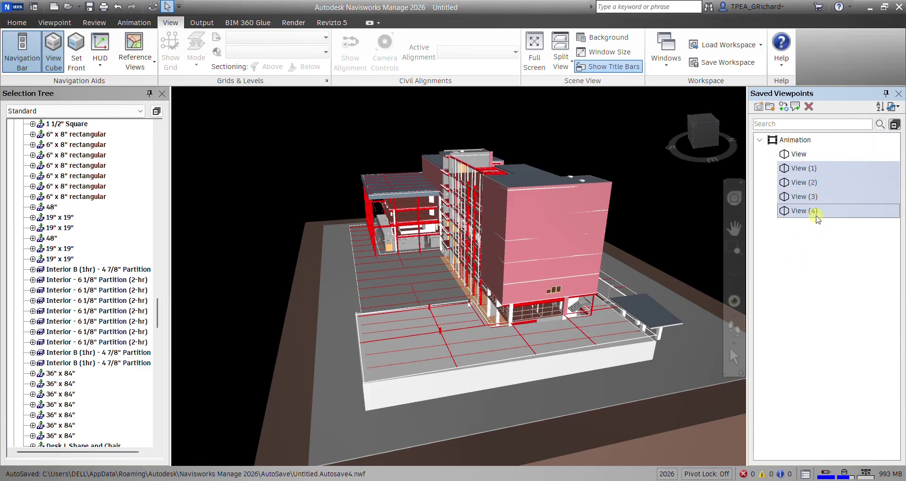
pyautogui.click(800, 141)
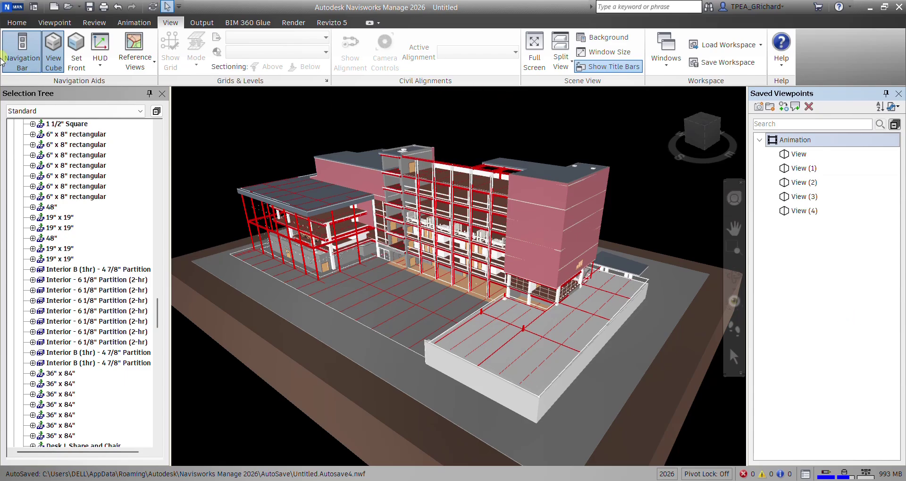
# Step: Show the Animation ribbon tab with Animation selected in the Playback list at 0:00.00
pyautogui.click(134, 24)
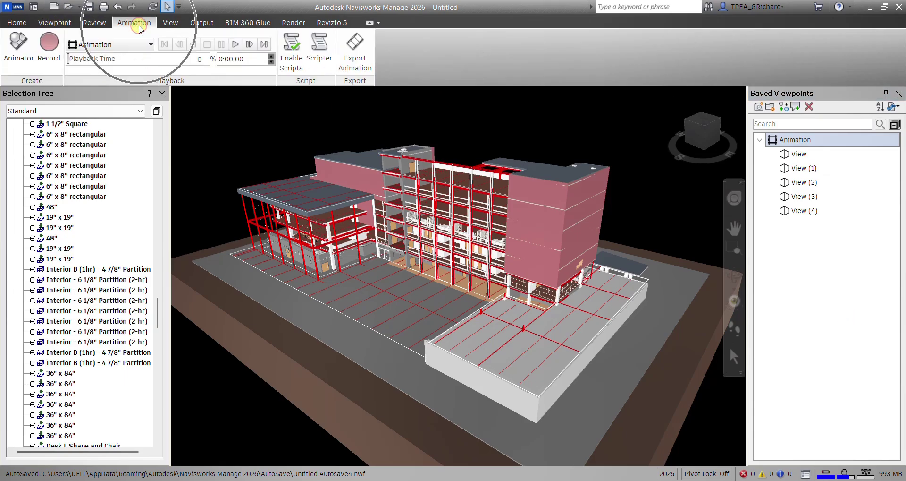
pyautogui.press('ctrl')
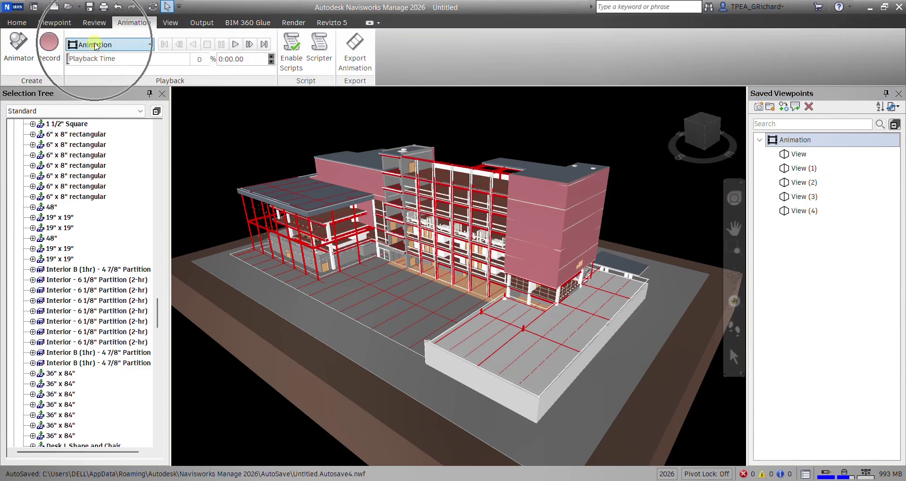
pyautogui.click(95, 45)
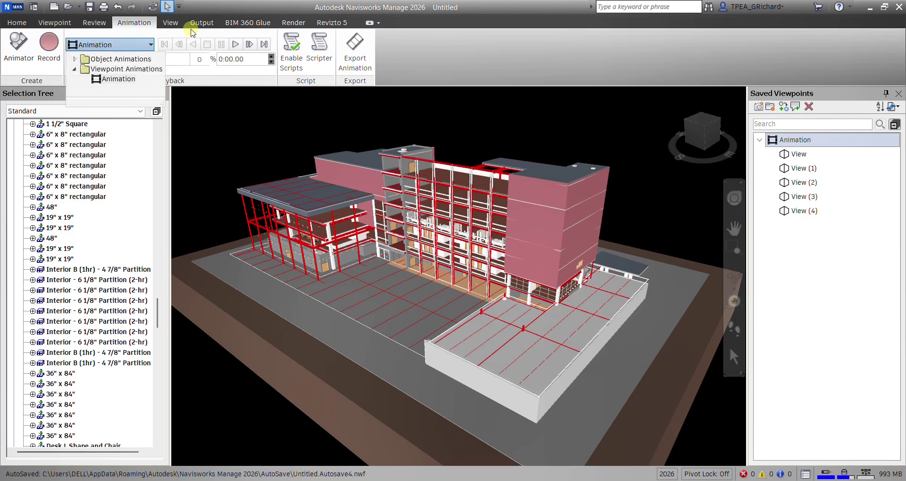
pyautogui.click(470, 50)
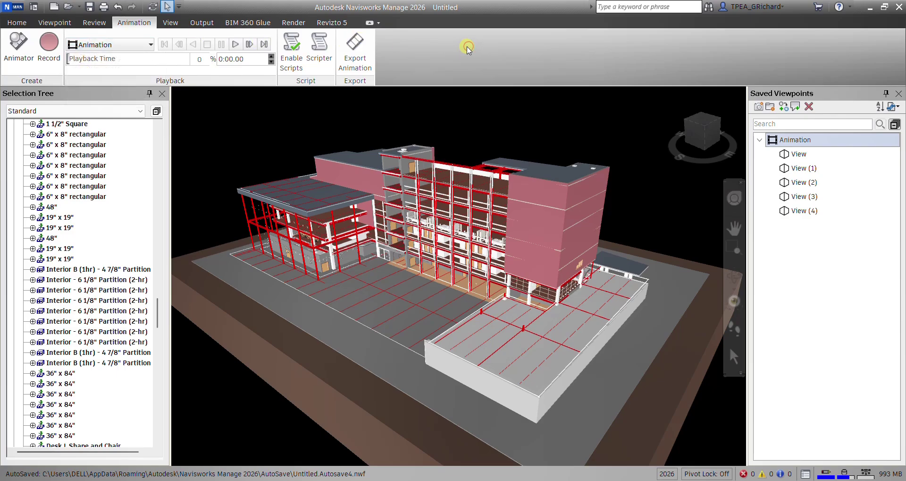
pyautogui.click(235, 44)
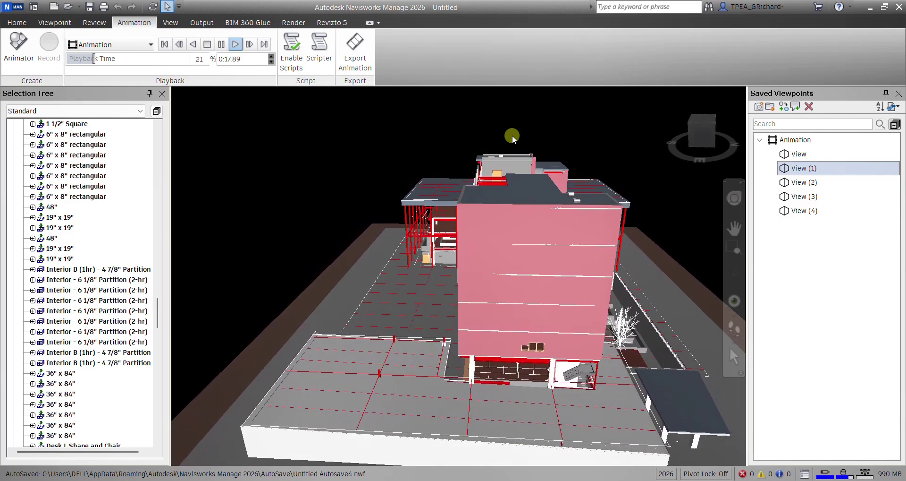
pyautogui.click(355, 62)
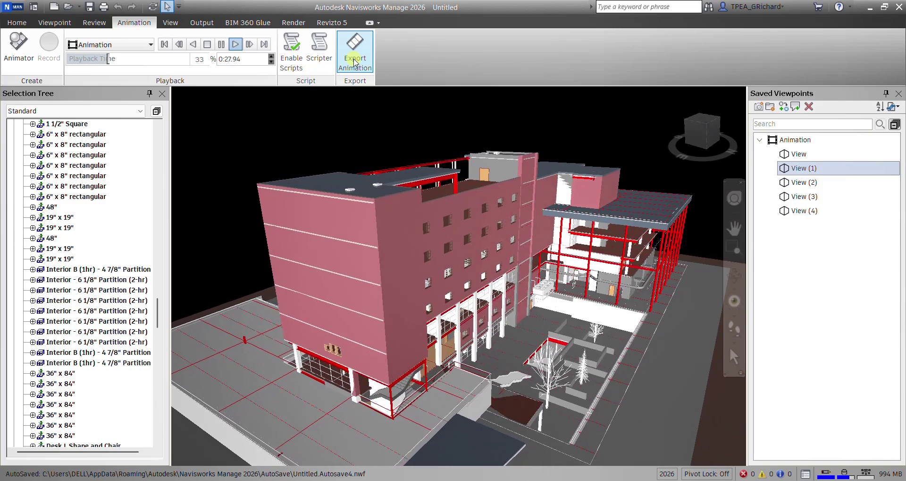
pyautogui.click(207, 44)
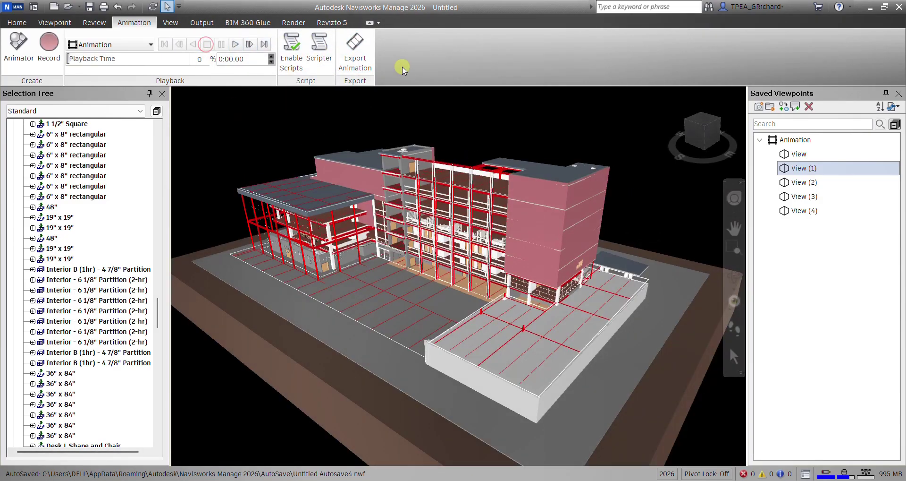
# Step: Set Animation Export to Current Animation source, Viewport renderer and Windows AVI format
pyautogui.click(355, 51)
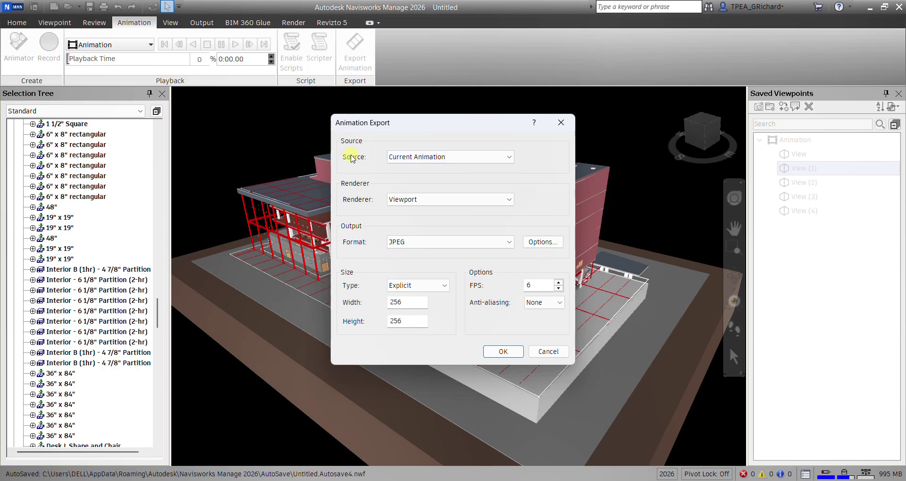
pyautogui.click(435, 158)
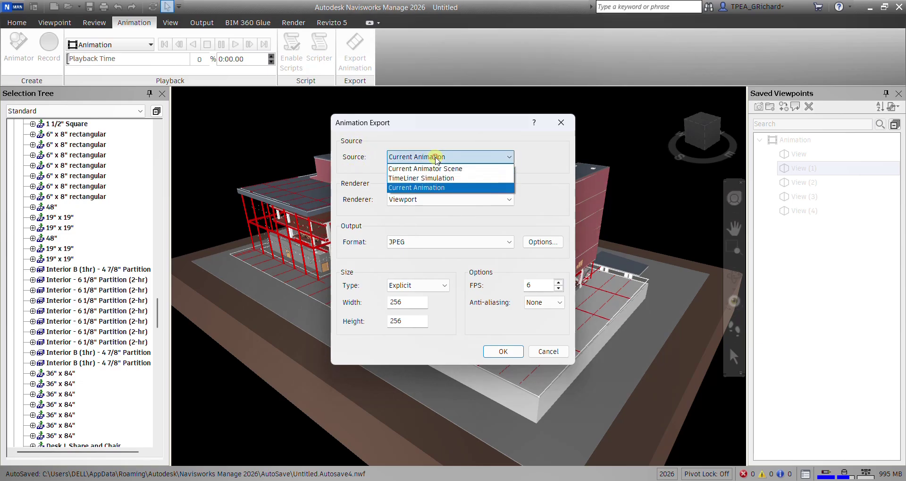
pyautogui.click(416, 188)
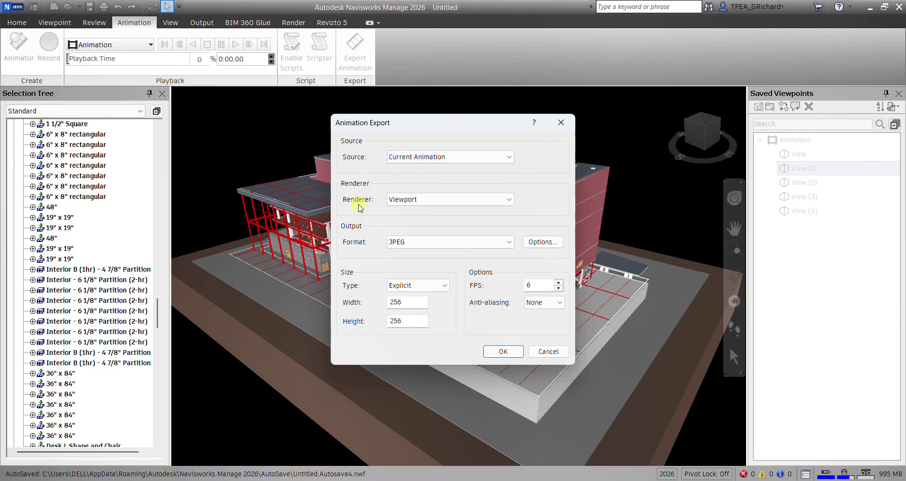
pyautogui.click(438, 200)
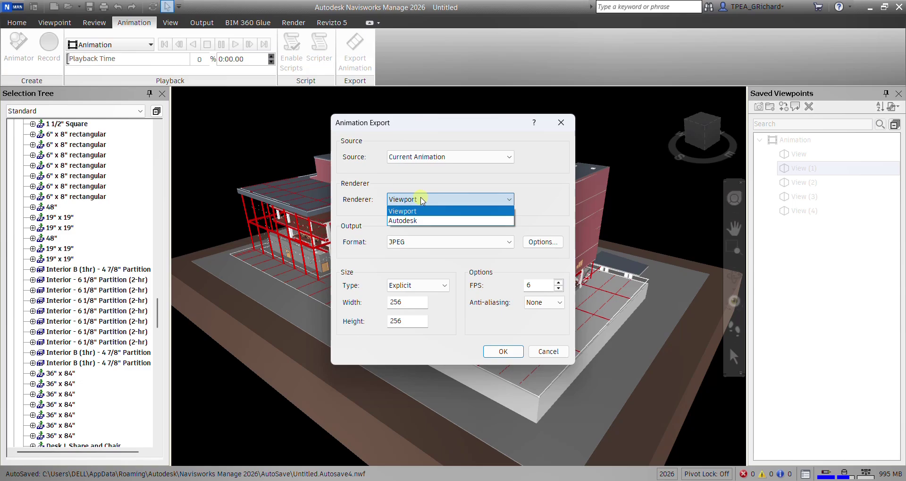
pyautogui.click(430, 188)
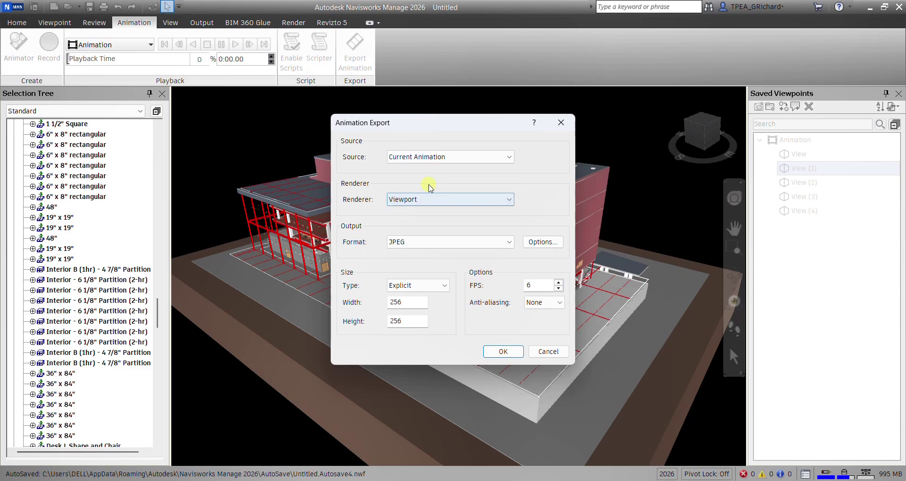
pyautogui.click(415, 246)
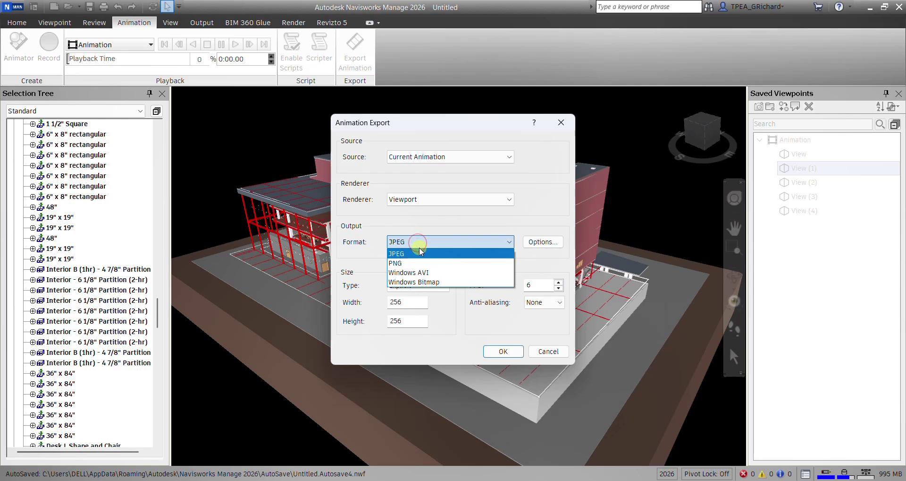
pyautogui.click(422, 273)
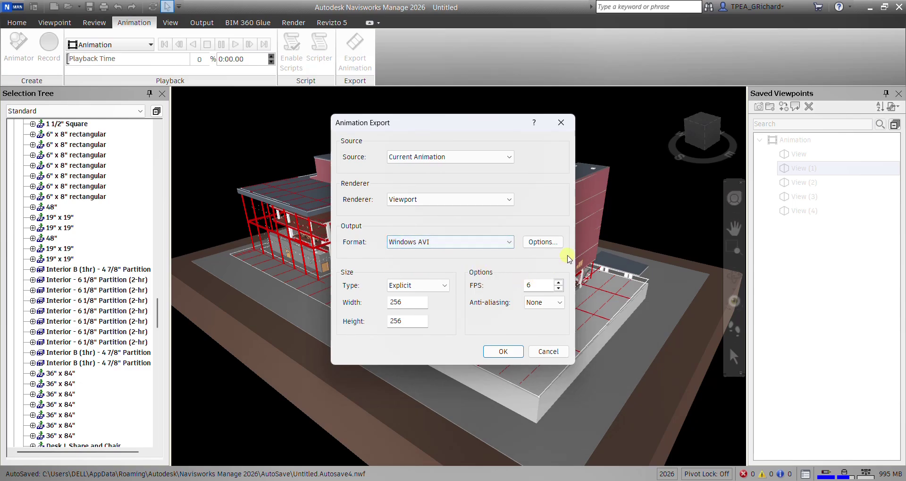
# Step: Keep Full Frames (Uncompressed) as the AVI compressor in the export Options
pyautogui.click(549, 243)
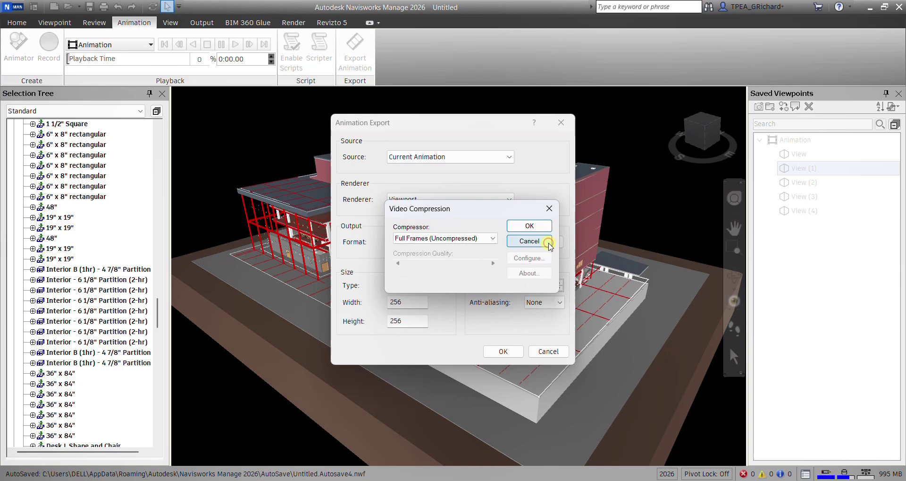
pyautogui.click(493, 238)
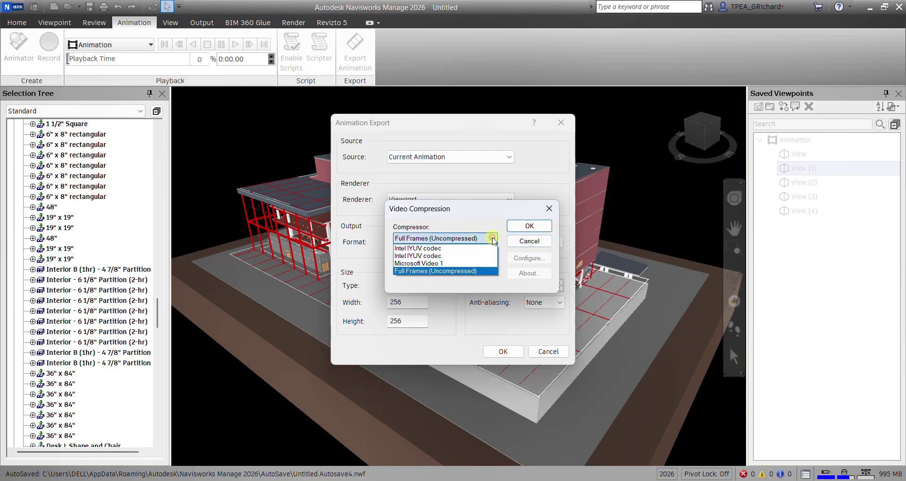
pyautogui.click(463, 219)
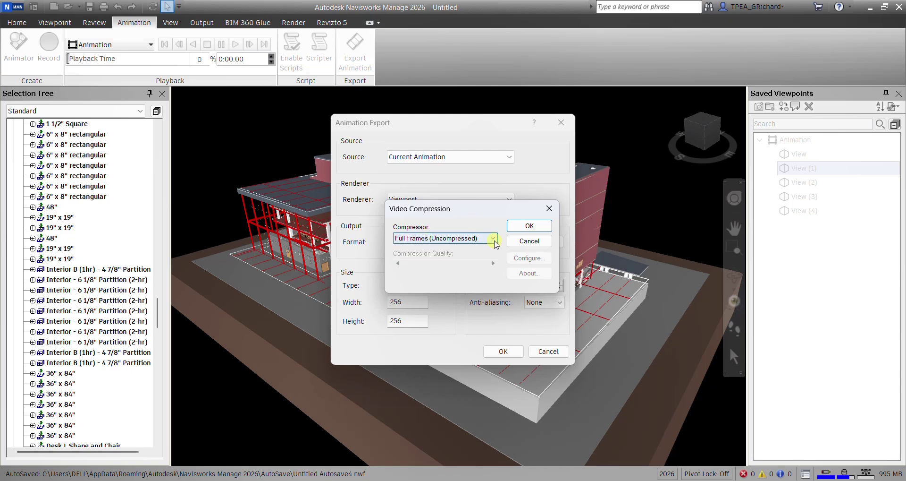
pyautogui.click(527, 226)
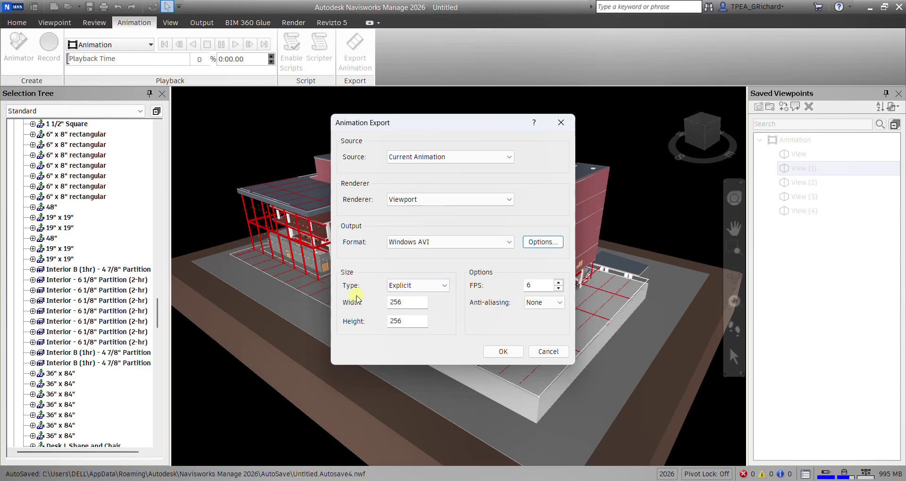
# Step: Set the export size to Use View (1218 x 803) and the frame rate to 10 FPS
pyautogui.click(426, 285)
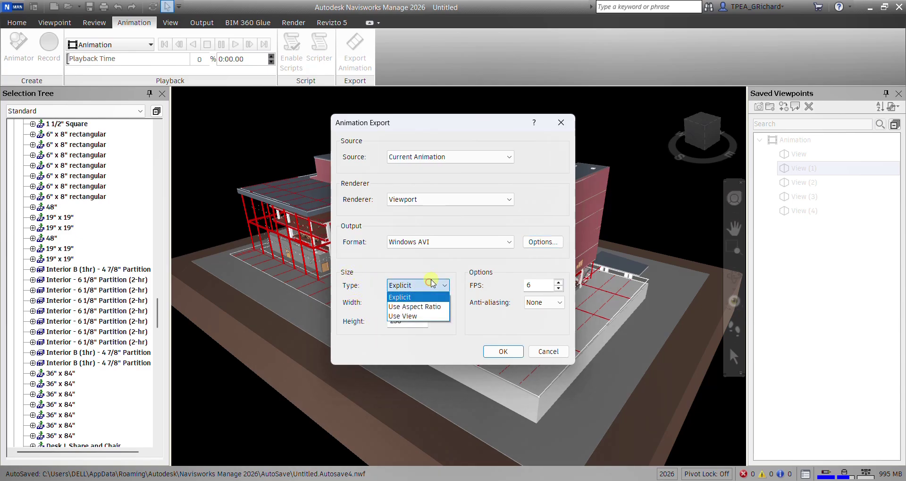
pyautogui.click(412, 315)
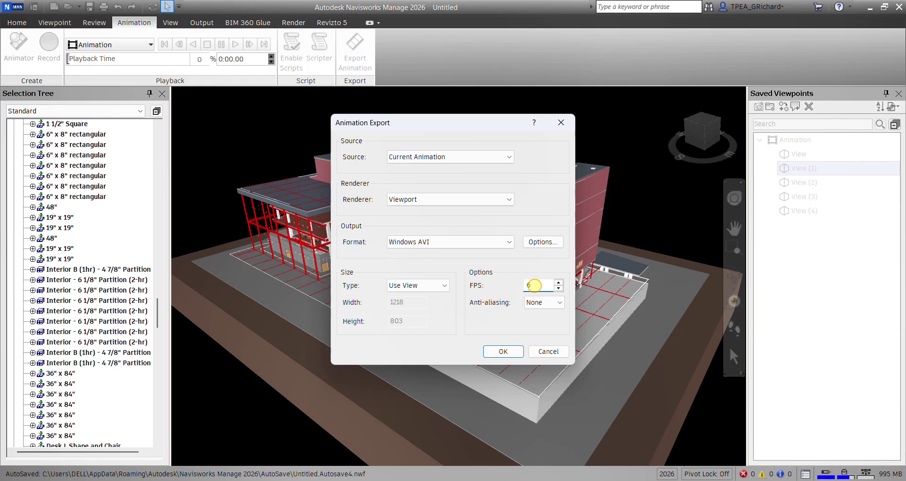
pyautogui.moveTo(533, 285); pyautogui.dragTo(510, 288)
pyautogui.write('100')
pyautogui.click(438, 199)
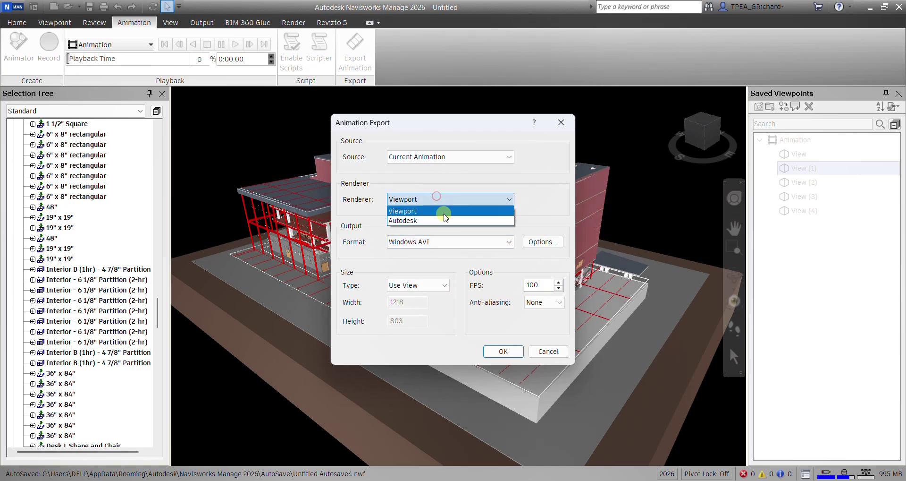
pyautogui.click(547, 285)
pyautogui.moveTo(546, 284); pyautogui.dragTo(474, 282)
pyautogui.write('9999')
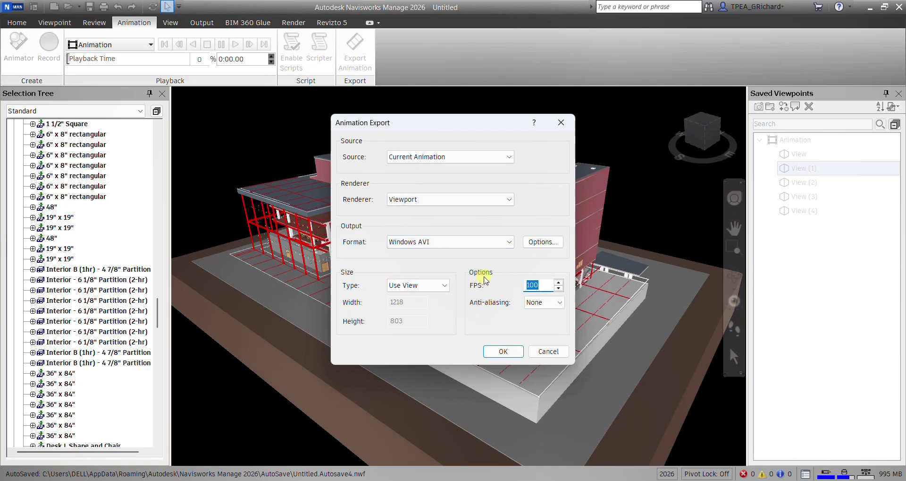
pyautogui.write('9')
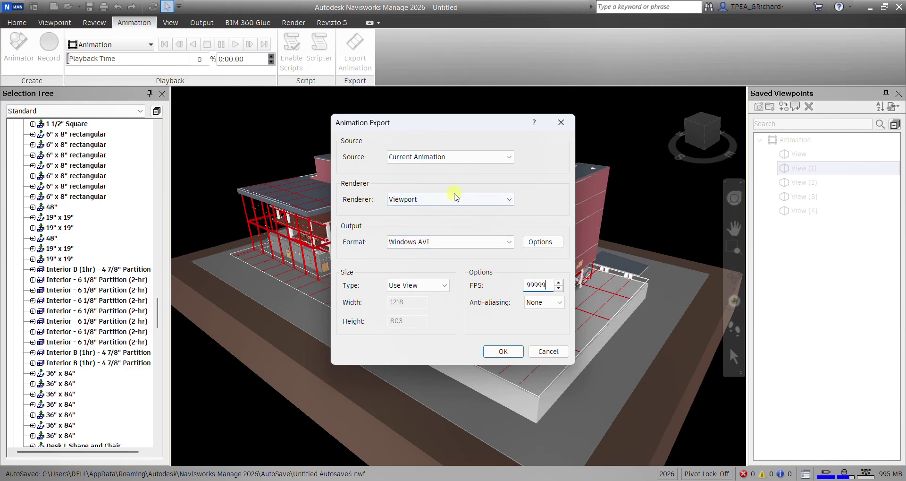
pyautogui.click(453, 202)
pyautogui.click(552, 267)
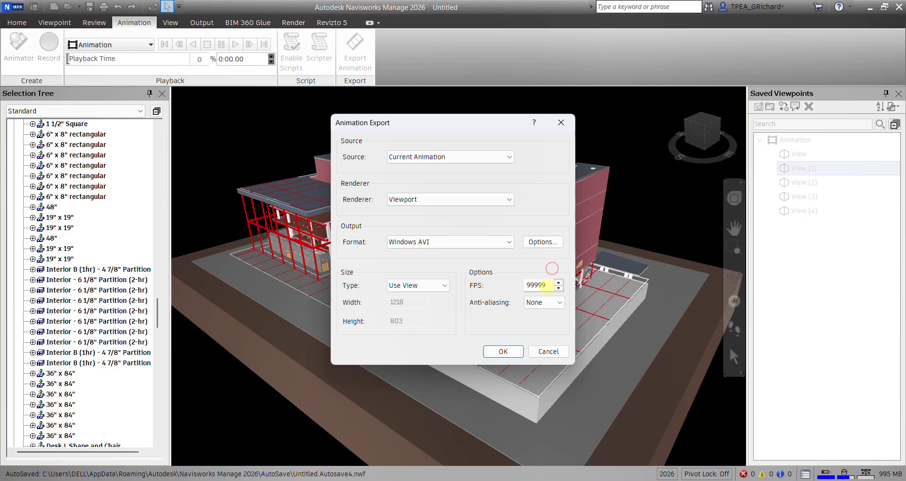
pyautogui.moveTo(547, 286); pyautogui.dragTo(512, 288)
pyautogui.write('10')
# Step: Confirm the export settings and browse to the Documents folder in Save As
pyautogui.click(502, 352)
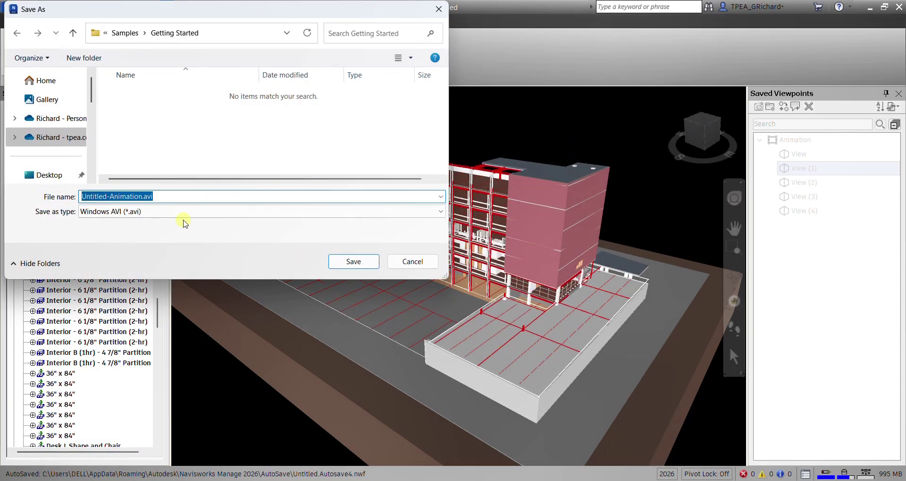
pyautogui.moveTo(198, 8); pyautogui.dragTo(377, 71)
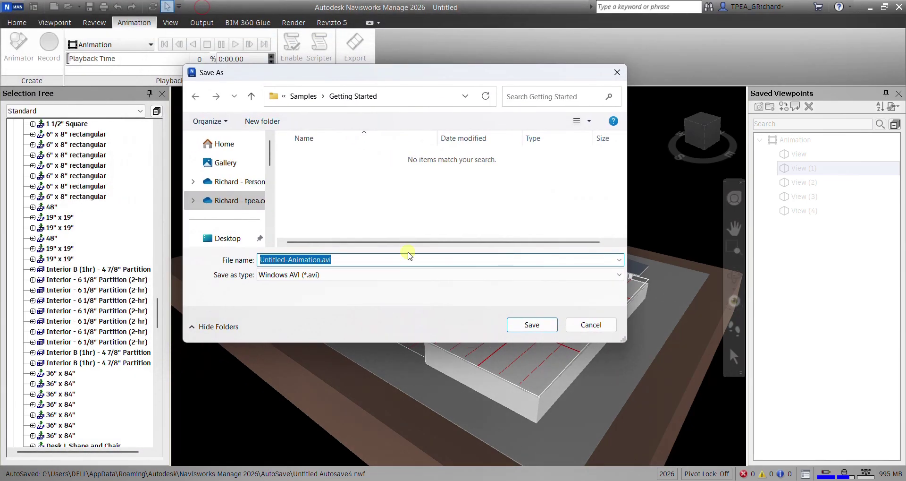
pyautogui.scroll(-2, 233, 202)
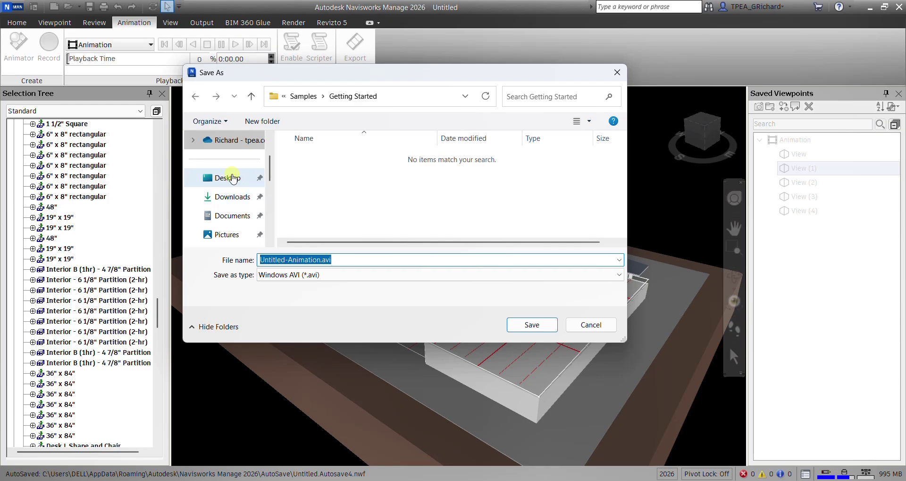
pyautogui.click(234, 220)
pyautogui.scroll(-10, 385, 208)
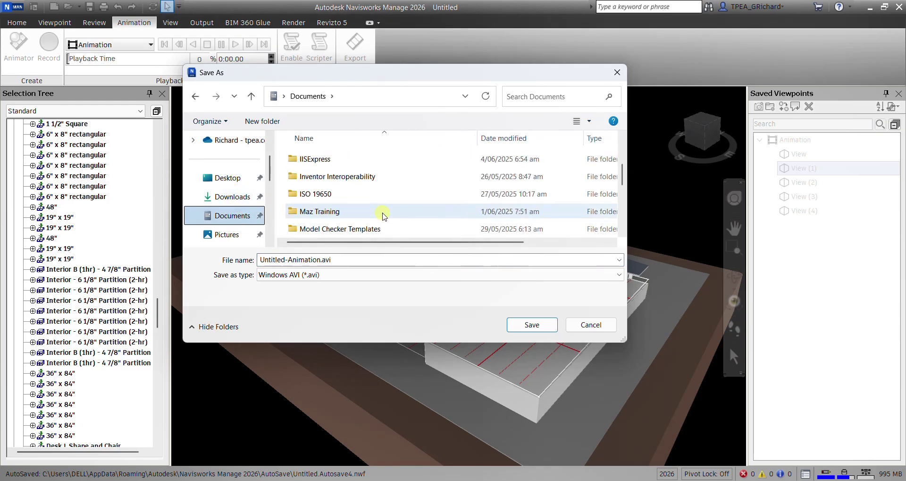
# Step: Create a Videos folder in Documents, open it, and name the file Exterior animation
pyautogui.click(258, 123)
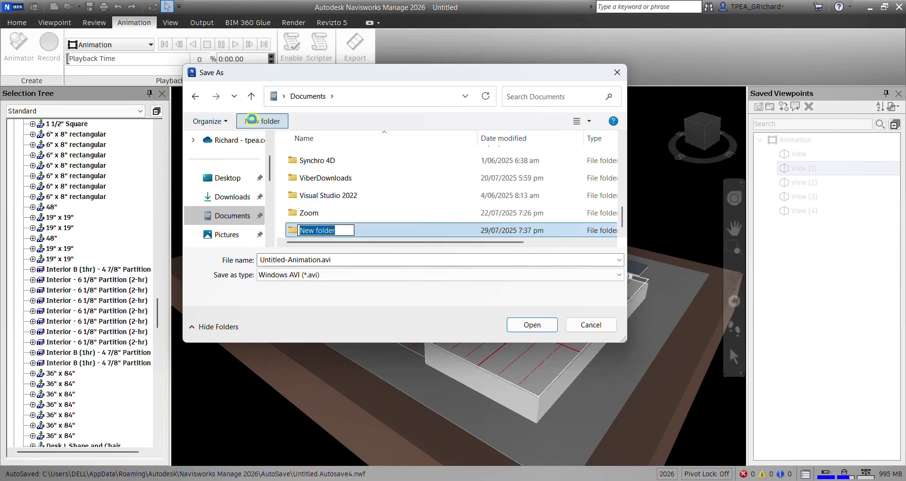
pyautogui.write('Videos')
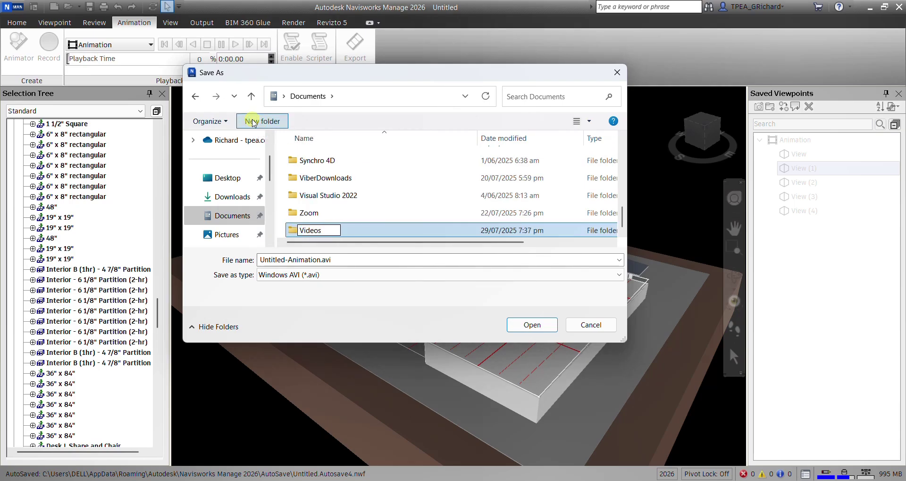
pyautogui.press('Return')
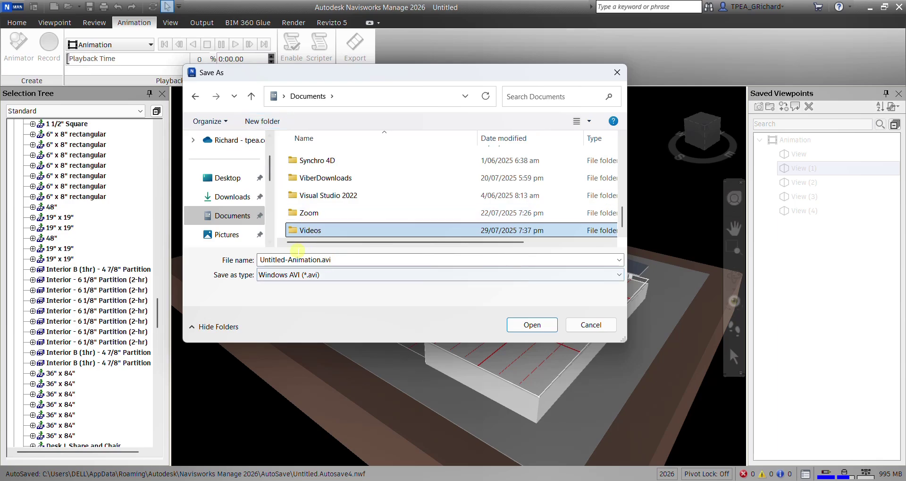
pyautogui.doubleClick(293, 230)
pyautogui.click(347, 281)
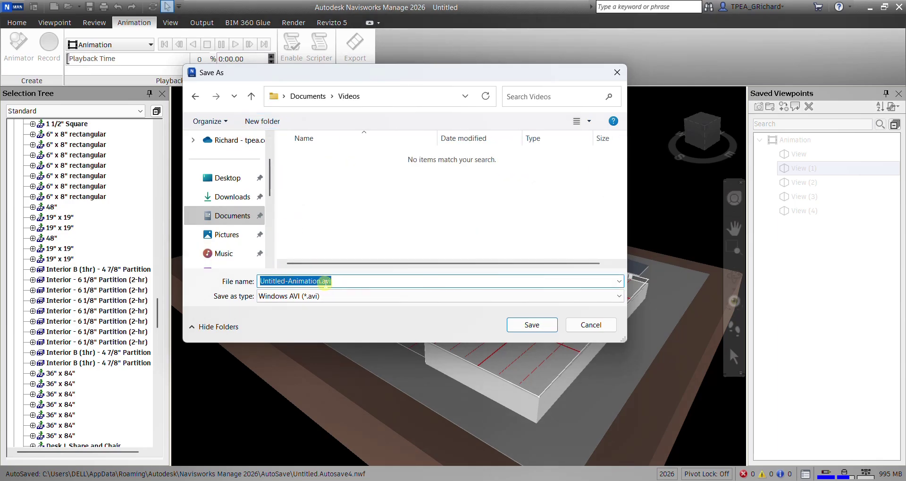
pyautogui.write('Exterior animation')
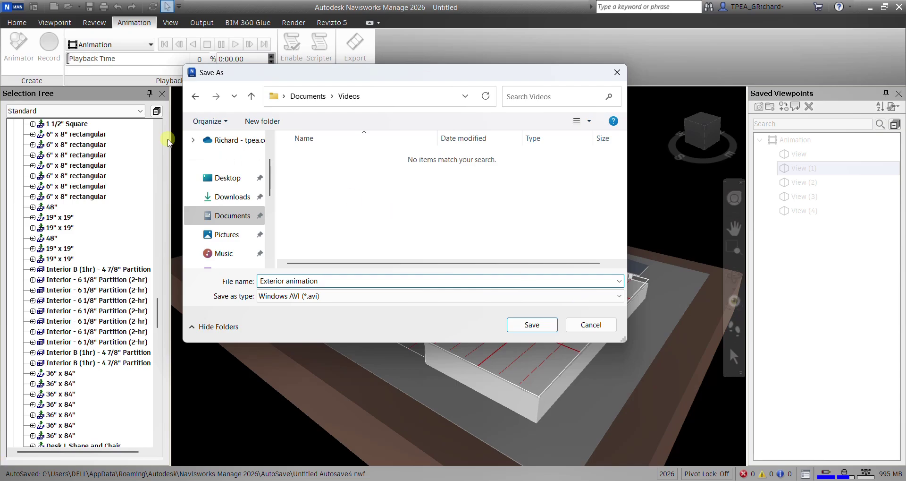
# Step: Save Exterior animation as a Windows AVI into the Videos folder
pyautogui.click(532, 324)
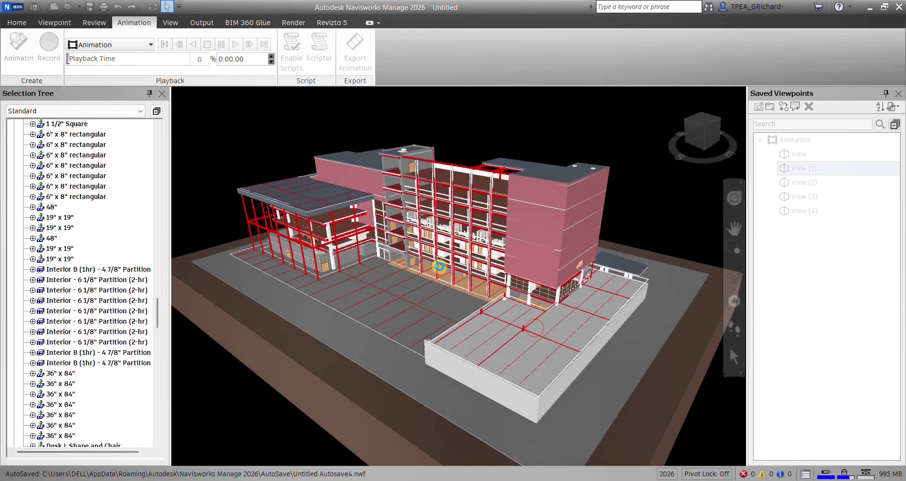